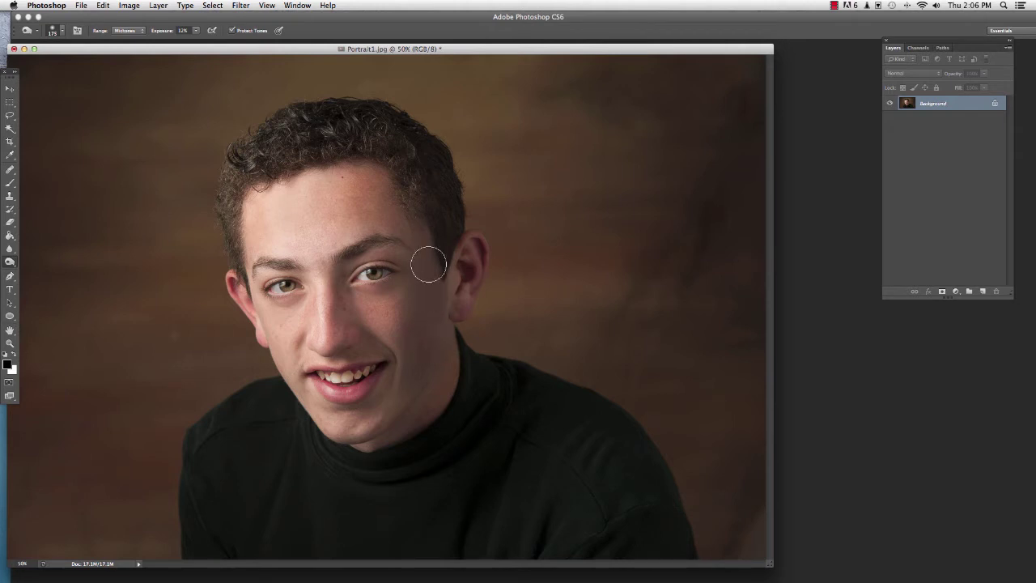
# - Undo the last burn stroke on the face and arrange the portrait window beside the layer list
pyautogui.press('super+z')
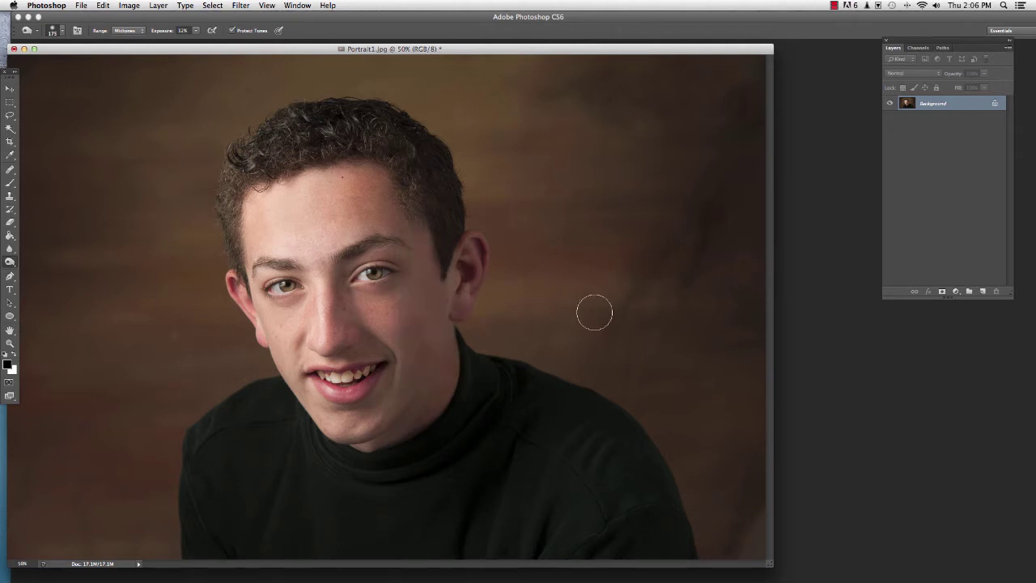
pyautogui.click(11, 344)
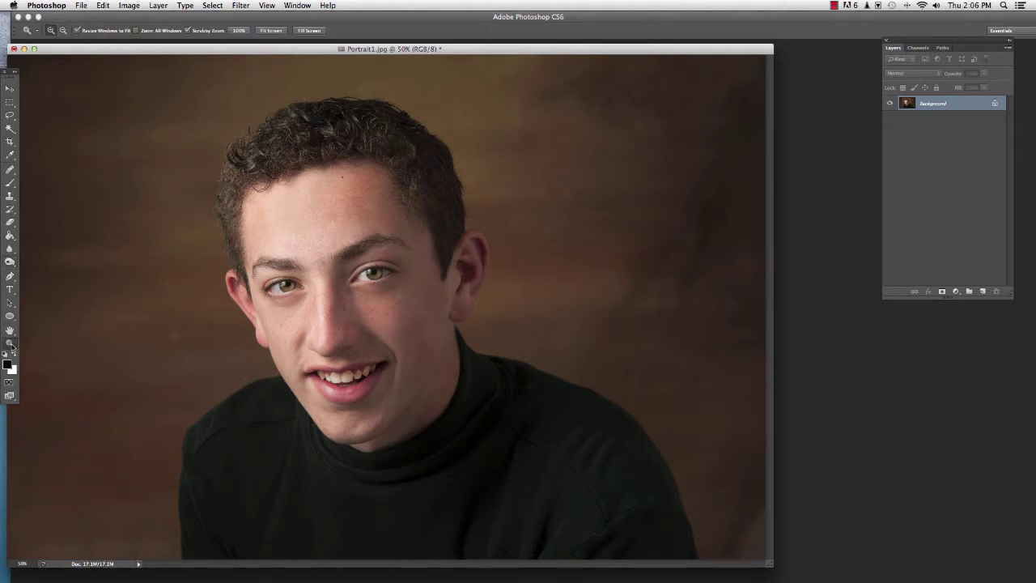
pyautogui.keyDown('alt'); pyautogui.click(212, 335); pyautogui.keyUp('alt')
pyautogui.moveTo(321, 55); pyautogui.dragTo(388, 77)
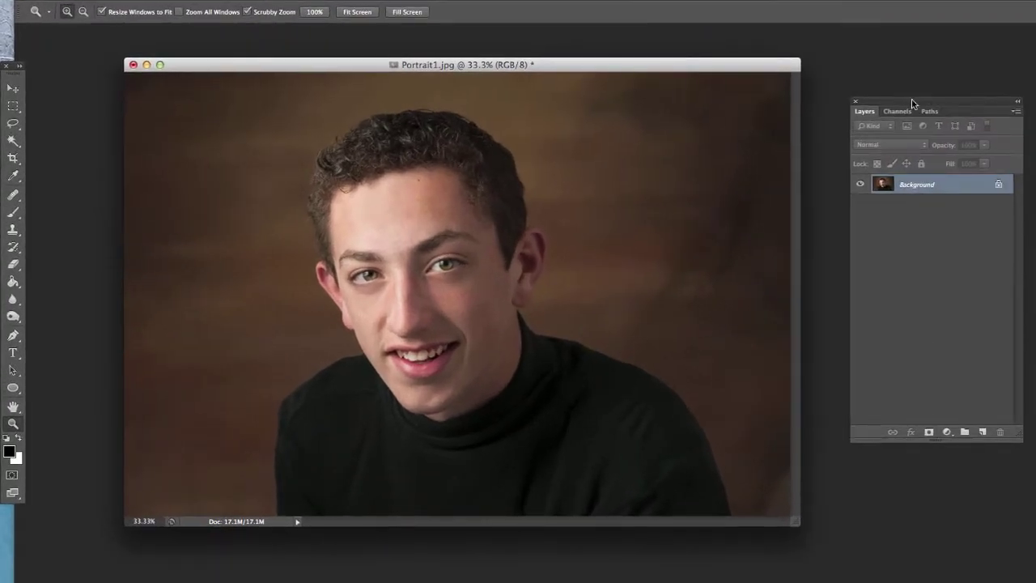
pyautogui.moveTo(798, 69); pyautogui.dragTo(764, 72)
pyautogui.moveTo(914, 98); pyautogui.dragTo(887, 92)
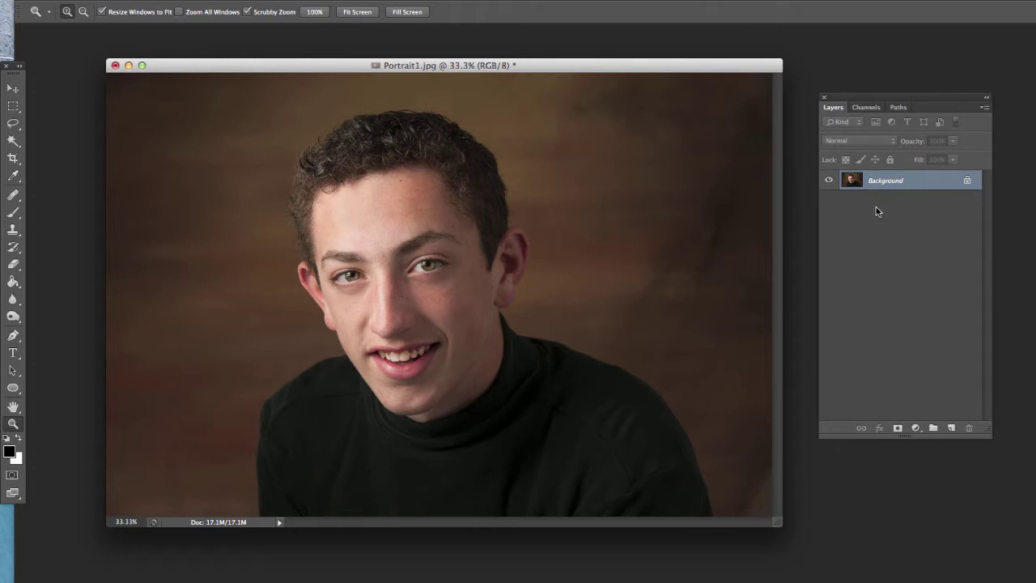
# - Create a new layer named DodgeBurn in Overlay mode, filled with the overlay-neutral 50% gray
pyautogui.press('shift+super+n')
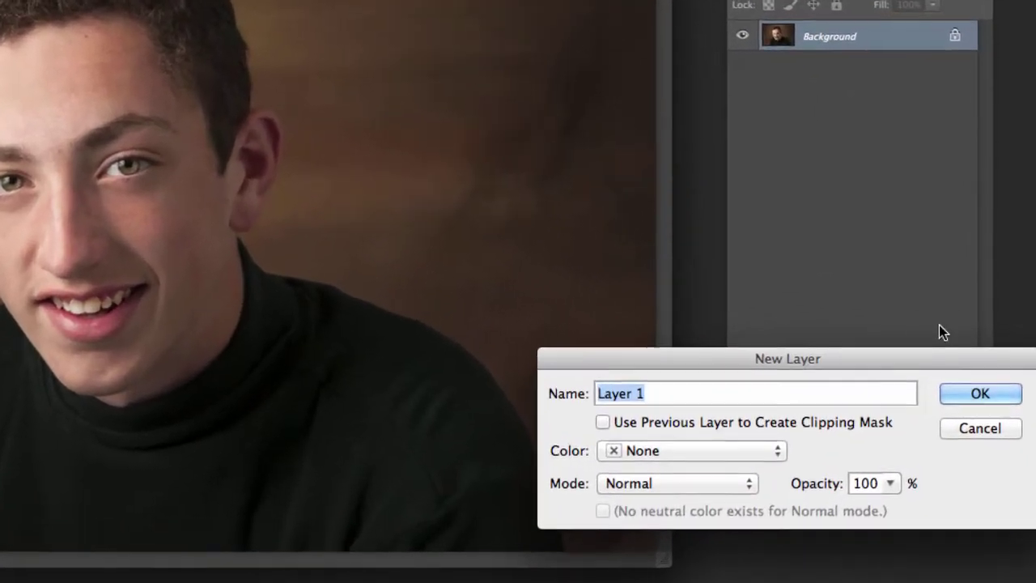
pyautogui.moveTo(863, 356); pyautogui.dragTo(591, 144)
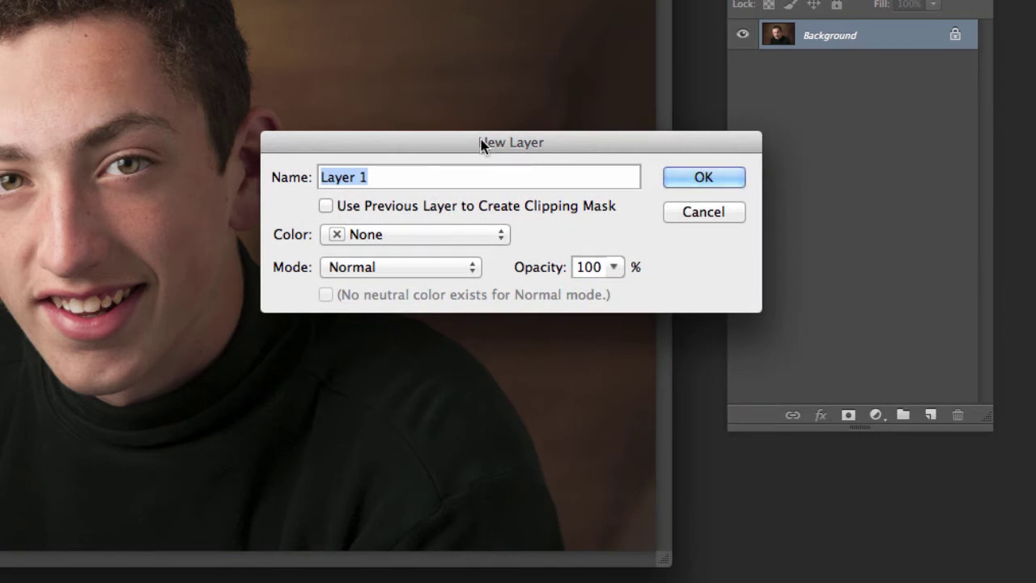
pyautogui.write('Dod')
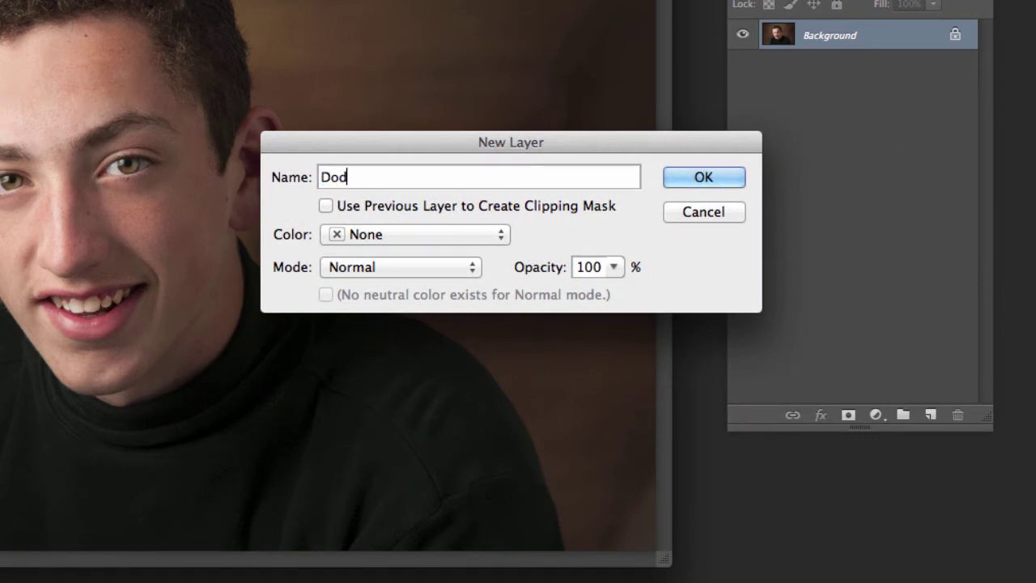
pyautogui.write('geBurn')
pyautogui.click(470, 267)
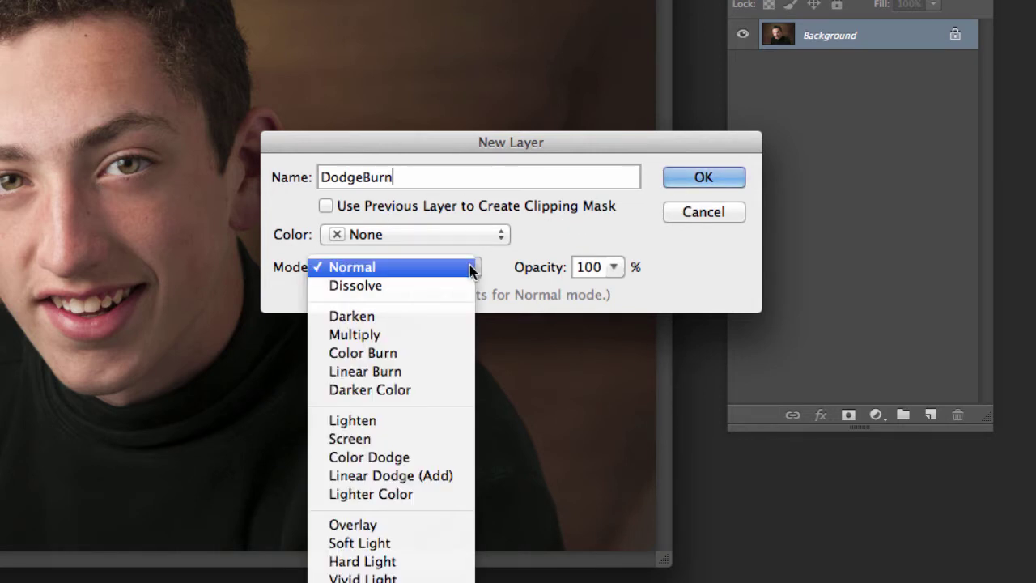
pyautogui.click(370, 525)
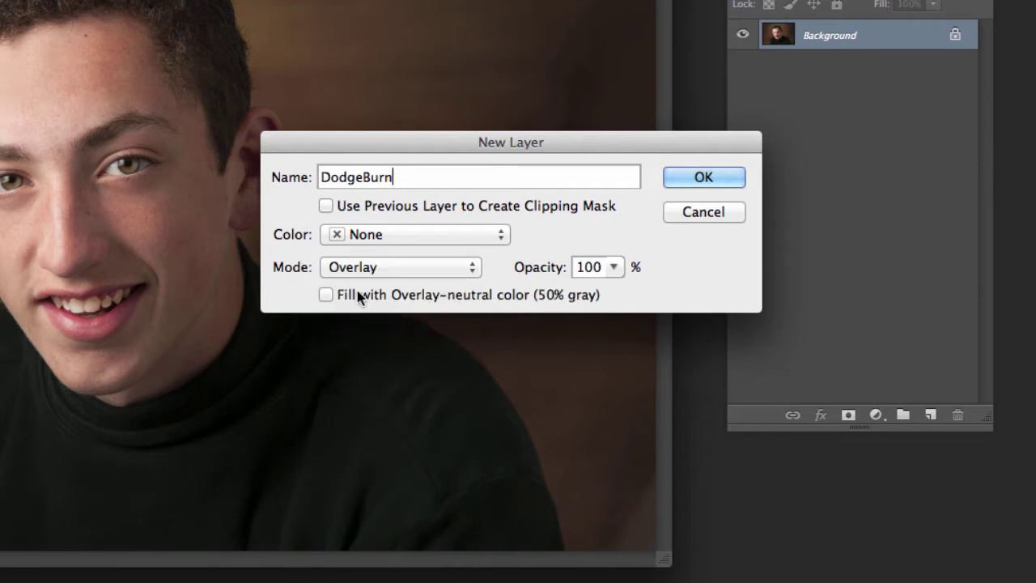
pyautogui.click(326, 295)
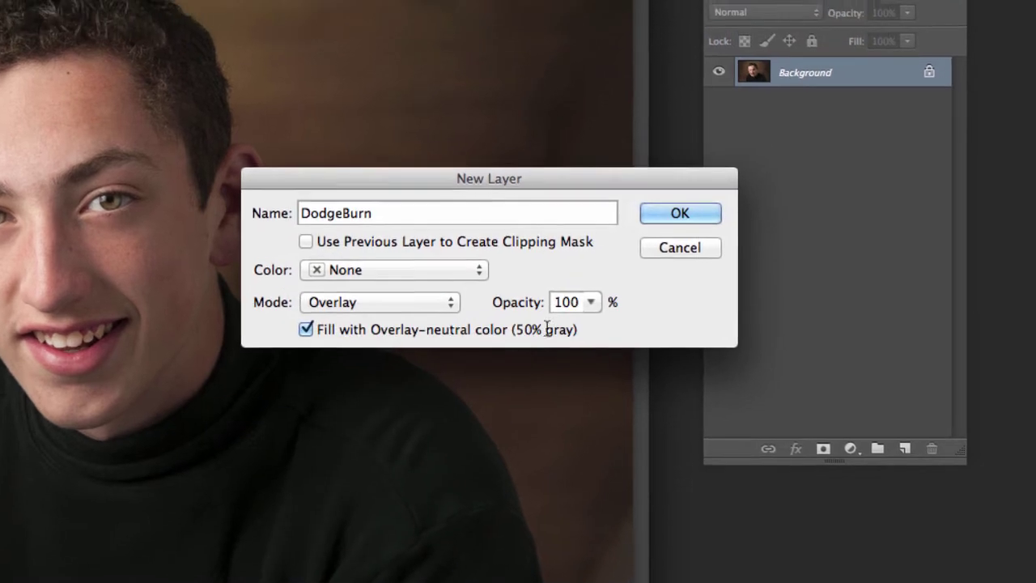
pyautogui.click(680, 213)
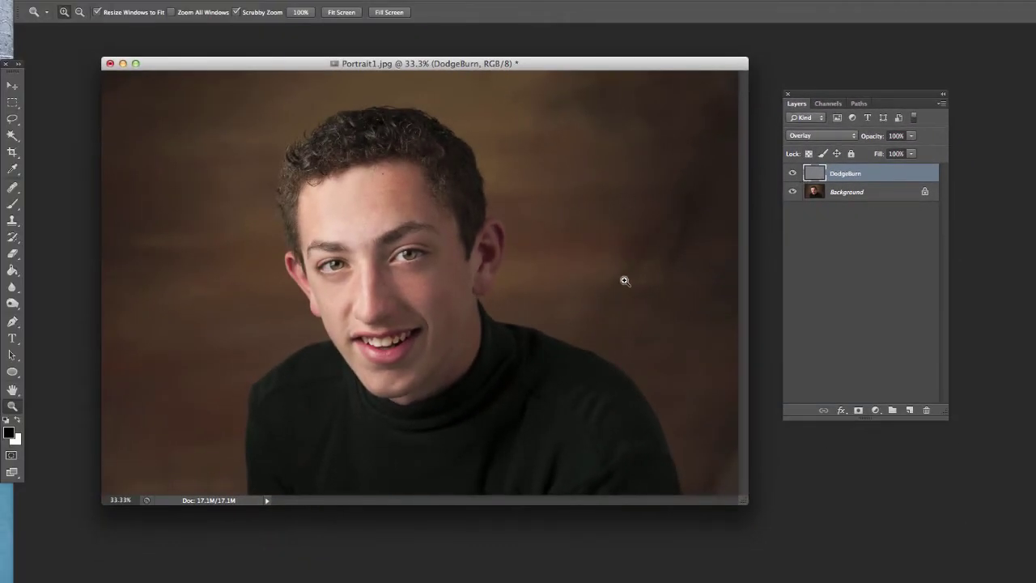
# - Switch to the Dodge tool and set its exposure to 15%
pyautogui.moveTo(515, 69); pyautogui.dragTo(481, 68)
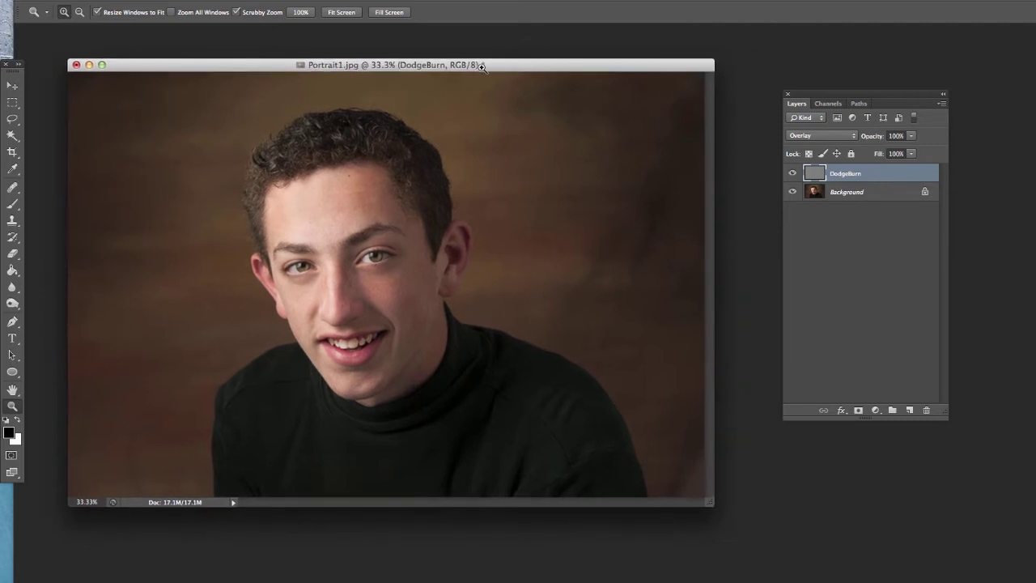
pyautogui.click(379, 324)
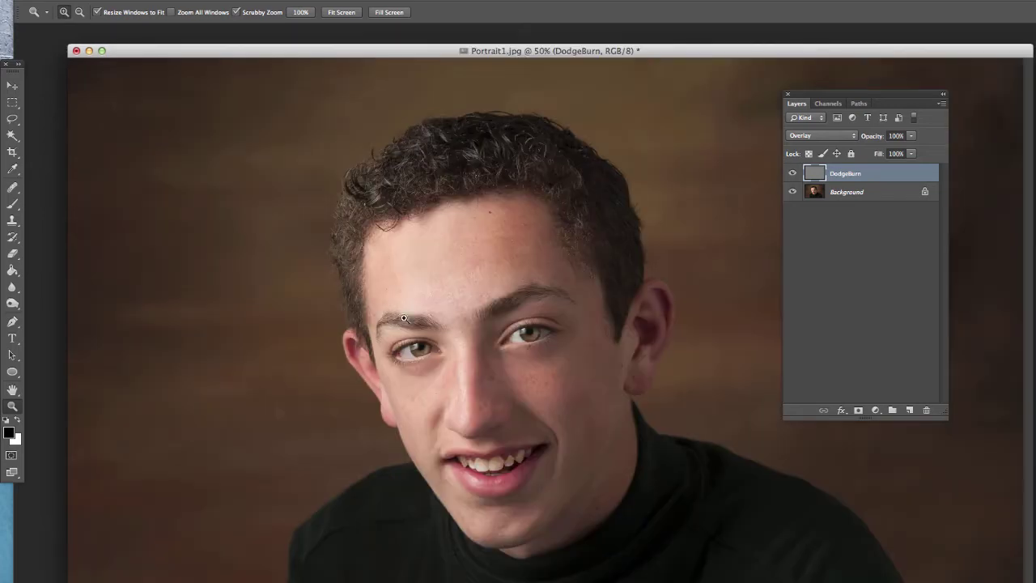
pyautogui.click(466, 342)
pyautogui.moveTo(527, 373); pyautogui.dragTo(507, 351)
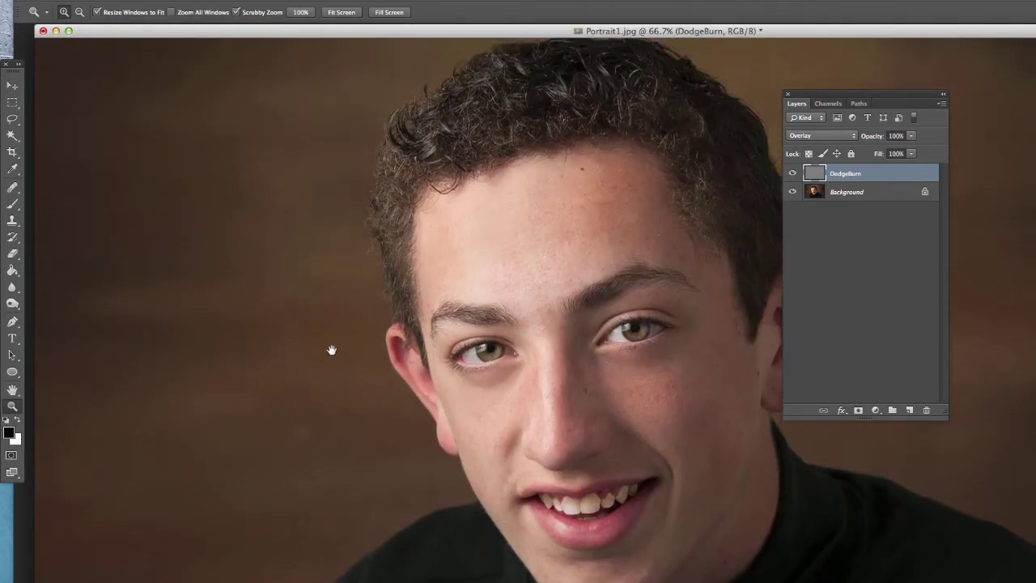
pyautogui.moveTo(537, 37); pyautogui.dragTo(415, 44)
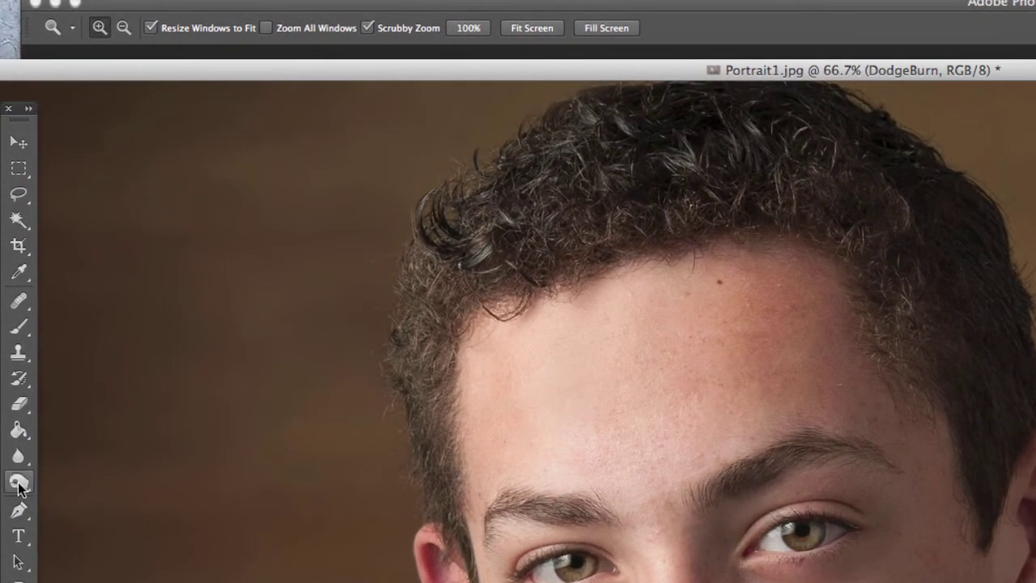
pyautogui.click(19, 484)
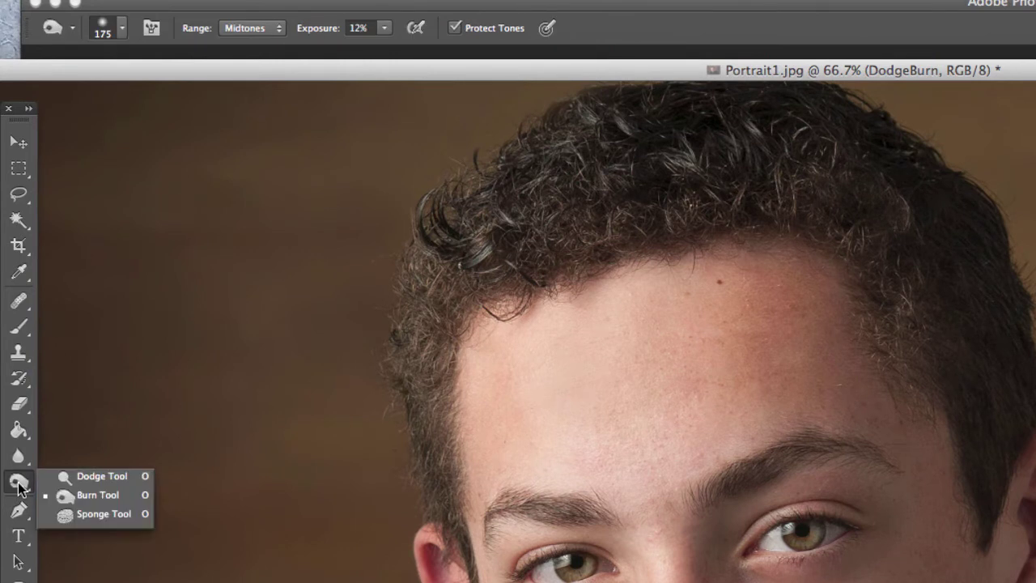
pyautogui.click(108, 477)
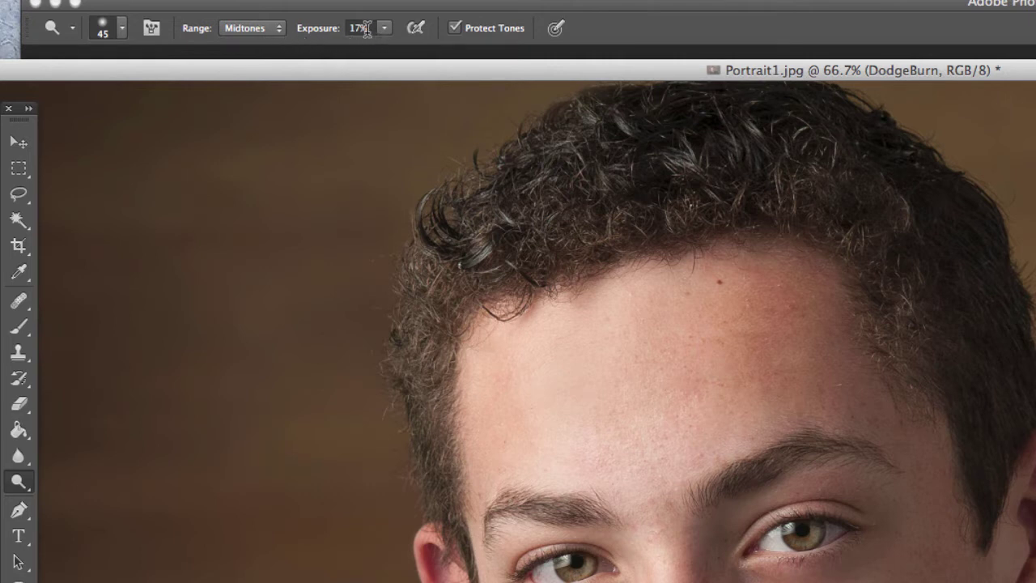
pyautogui.click(336, 32)
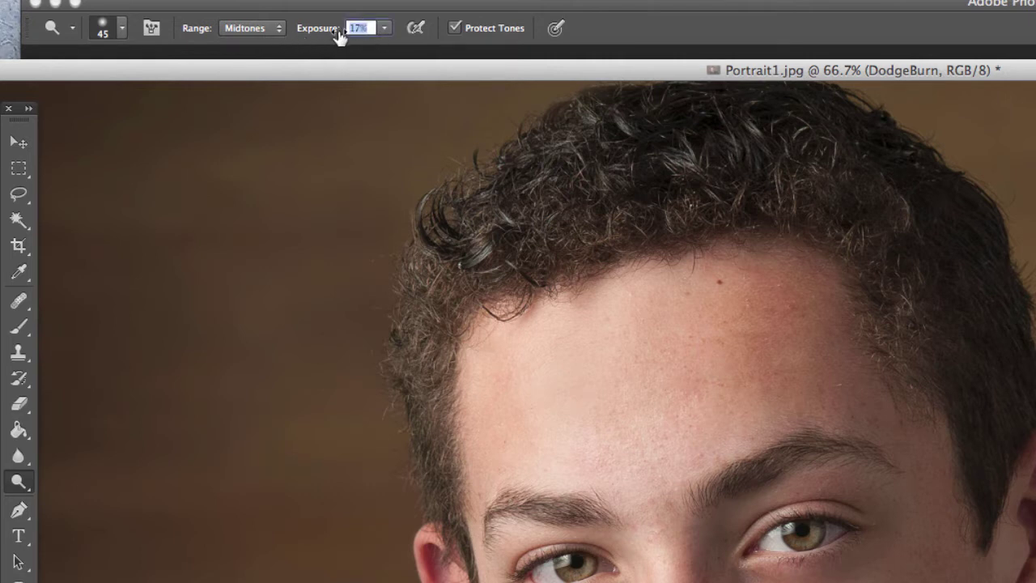
pyautogui.write('15')
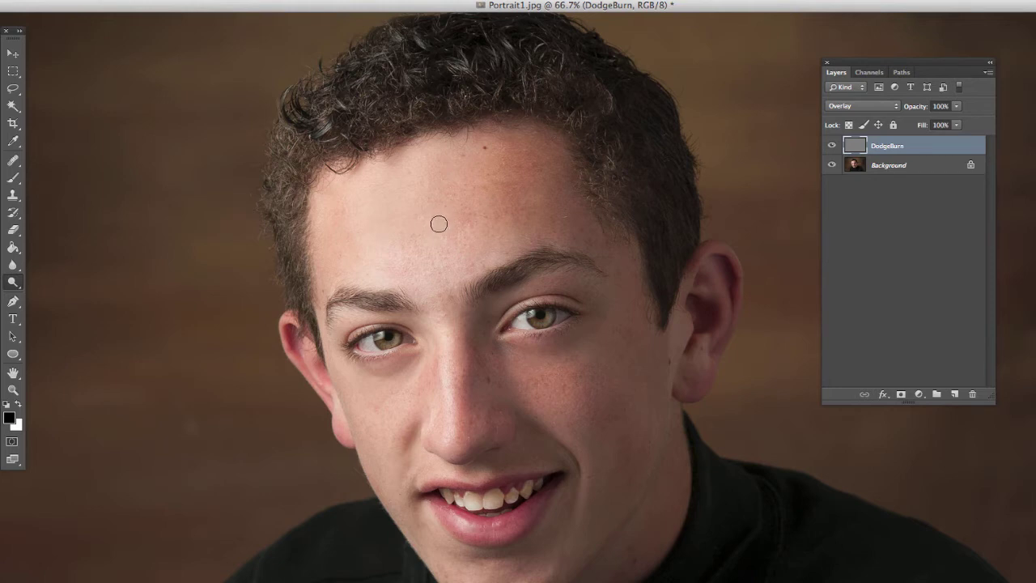
# - Enlarge the Dodge brush to cover much of the forehead and lighten the forehead's center on the DodgeBurn layer
pyautogui.press(']')
pyautogui.press(']')
pyautogui.press(']')
pyautogui.press(']')
pyautogui.press(']')
pyautogui.press(']')
pyautogui.press(']')
pyautogui.press(']')
pyautogui.press(']')
pyautogui.press('[')
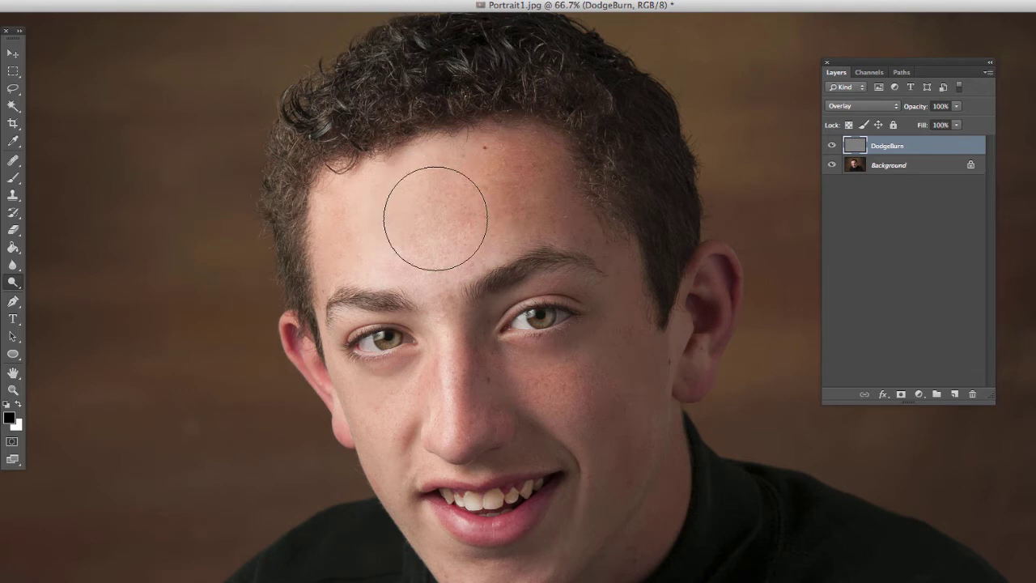
pyautogui.moveTo(436, 216)
pyautogui.mouseDown()
pyautogui.moveTo(450, 183)
pyautogui.moveTo(405, 218)
pyautogui.moveTo(407, 240)
pyautogui.moveTo(450, 240)
pyautogui.moveTo(435, 224)
pyautogui.moveTo(450, 193)
pyautogui.moveTo(391, 213)
pyautogui.moveTo(445, 226)
pyautogui.mouseUp()
# - Reduce the Dodge brush and lighten both cheeks and the bridge of the nose
pyautogui.press('[')
pyautogui.press('[')
pyautogui.press('[')
pyautogui.press('[')
pyautogui.press('[')
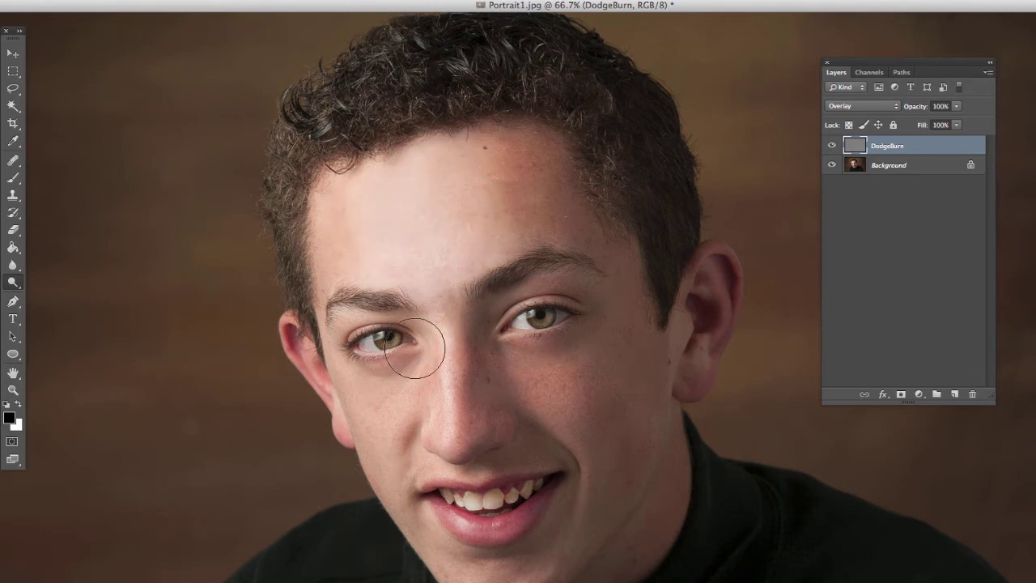
pyautogui.moveTo(400, 392)
pyautogui.mouseDown()
pyautogui.moveTo(389, 476)
pyautogui.moveTo(403, 388)
pyautogui.moveTo(385, 387)
pyautogui.moveTo(385, 455)
pyautogui.mouseUp()
pyautogui.moveTo(445, 351); pyautogui.dragTo(451, 416)
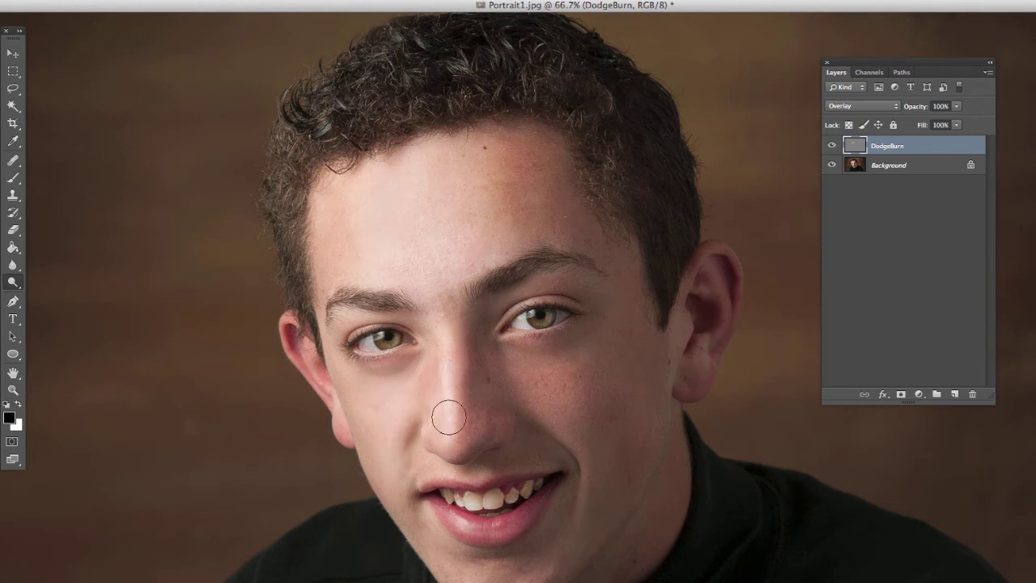
pyautogui.moveTo(536, 370)
pyautogui.mouseDown()
pyautogui.moveTo(562, 416)
pyautogui.moveTo(581, 354)
pyautogui.moveTo(546, 363)
pyautogui.moveTo(588, 424)
pyautogui.moveTo(585, 352)
pyautogui.moveTo(526, 366)
pyautogui.moveTo(576, 420)
pyautogui.moveTo(568, 451)
pyautogui.moveTo(582, 500)
pyautogui.moveTo(554, 547)
pyautogui.moveTo(466, 570)
pyautogui.moveTo(519, 570)
pyautogui.moveTo(502, 575)
pyautogui.moveTo(505, 582)
pyautogui.moveTo(587, 416)
pyautogui.moveTo(552, 379)
pyautogui.moveTo(594, 364)
pyautogui.moveTo(540, 382)
pyautogui.moveTo(510, 510)
pyautogui.moveTo(520, 560)
pyautogui.moveTo(477, 572)
pyautogui.moveTo(391, 425)
pyautogui.moveTo(391, 393)
pyautogui.moveTo(392, 435)
pyautogui.moveTo(408, 454)
pyautogui.moveTo(446, 411)
pyautogui.moveTo(466, 349)
pyautogui.moveTo(448, 281)
pyautogui.moveTo(329, 250)
pyautogui.moveTo(348, 204)
pyautogui.moveTo(439, 174)
pyautogui.moveTo(480, 252)
pyautogui.moveTo(524, 221)
pyautogui.moveTo(494, 162)
pyautogui.moveTo(481, 152)
pyautogui.moveTo(474, 234)
pyautogui.moveTo(445, 295)
pyautogui.moveTo(453, 377)
pyautogui.moveTo(476, 404)
pyautogui.moveTo(488, 461)
pyautogui.moveTo(519, 424)
pyautogui.moveTo(564, 418)
pyautogui.mouseUp()
# - Adjust the Dodge brush to a small size and lighten the eye on the brighter side of the face
pyautogui.press(']')
pyautogui.press(']')
pyautogui.press('[')
pyautogui.press('[')
pyautogui.moveTo(376, 344); pyautogui.dragTo(371, 350)
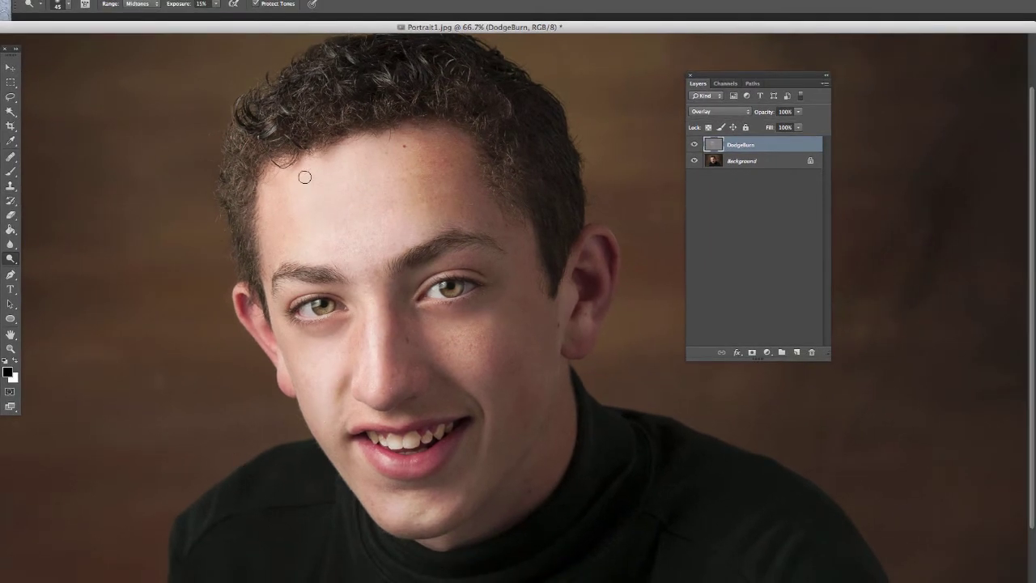
# - Switch to the Burn tool at 12% exposure with a 90-pixel brush and darken the hair above the forehead
pyautogui.click(10, 258)
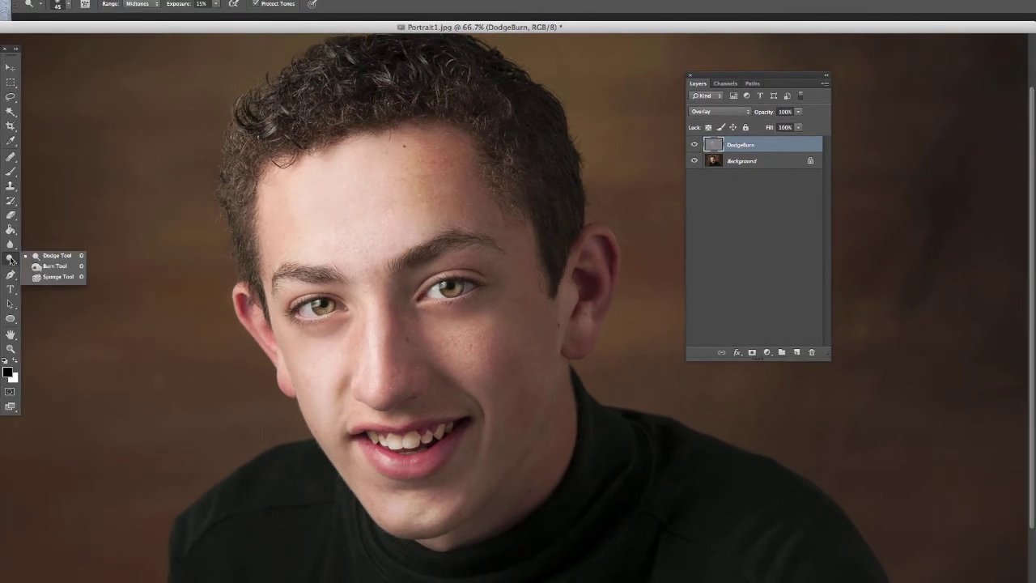
pyautogui.click(53, 265)
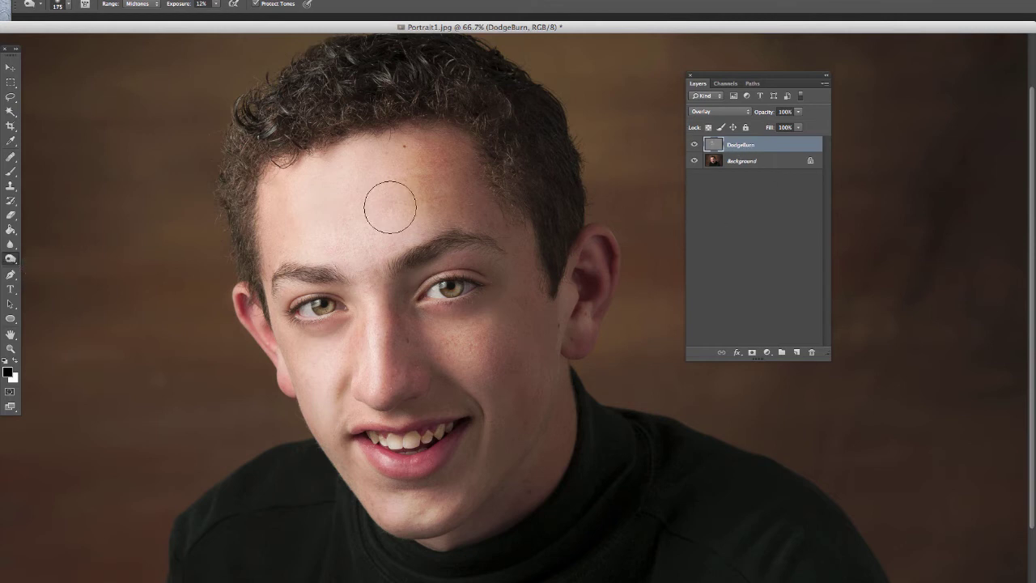
pyautogui.press(']')
pyautogui.press(']')
pyautogui.press(']')
pyautogui.press('[')
pyautogui.press('[')
pyautogui.press('[')
pyautogui.press('[')
pyautogui.press('[')
pyautogui.press('[')
pyautogui.press(']')
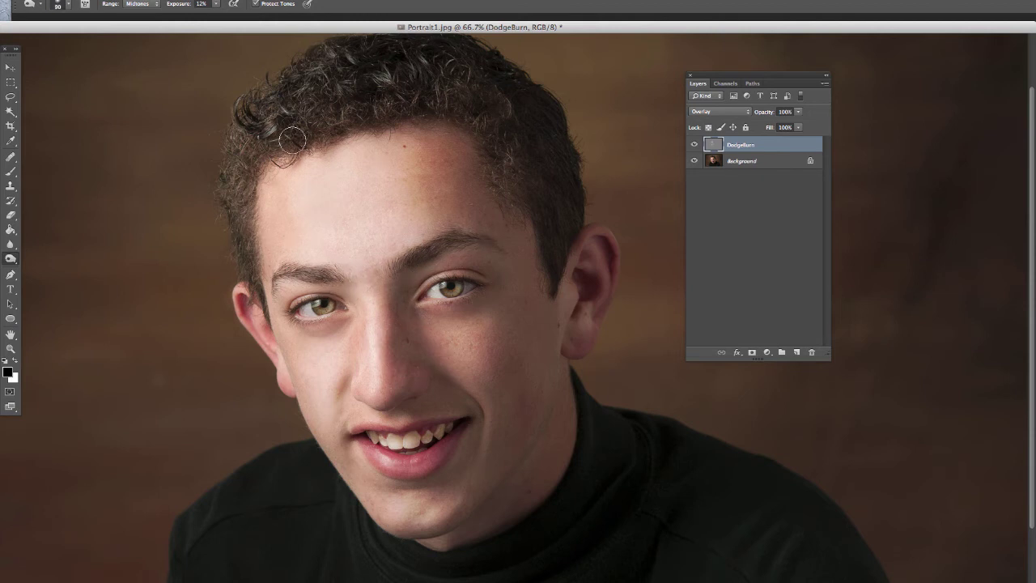
pyautogui.moveTo(293, 141)
pyautogui.mouseDown()
pyautogui.moveTo(266, 137)
pyautogui.moveTo(249, 126)
pyautogui.moveTo(349, 73)
pyautogui.mouseUp()
# - Enlarge the Burn brush and darken the shadow side of the face from the cheek up toward the brow
pyautogui.press(']')
pyautogui.press(']')
pyautogui.press(']')
pyautogui.press(']')
pyautogui.press(']')
pyautogui.press(']')
pyautogui.press(']')
pyautogui.moveTo(508, 341)
pyautogui.mouseDown()
pyautogui.moveTo(494, 360)
pyautogui.moveTo(537, 352)
pyautogui.moveTo(522, 417)
pyautogui.moveTo(483, 408)
pyautogui.moveTo(448, 364)
pyautogui.moveTo(421, 369)
pyautogui.moveTo(411, 352)
pyautogui.moveTo(397, 300)
pyautogui.moveTo(437, 263)
pyautogui.mouseUp()
# - Reduce the Burn brush to 70 pixels and switch back to the Dodge tool
pyautogui.press('[')
pyautogui.press('[')
pyautogui.press('[')
pyautogui.press('[')
pyautogui.press('[')
pyautogui.press('[')
pyautogui.press('[')
pyautogui.press(']')
pyautogui.press(']')
pyautogui.press(']')
pyautogui.press(']')
pyautogui.press('[')
pyautogui.moveTo(11, 259); pyautogui.dragTo(48, 256)
# - Burn the backdrop and sweater around the subject using a 900-pixel brush at 12% exposure
pyautogui.press('z')
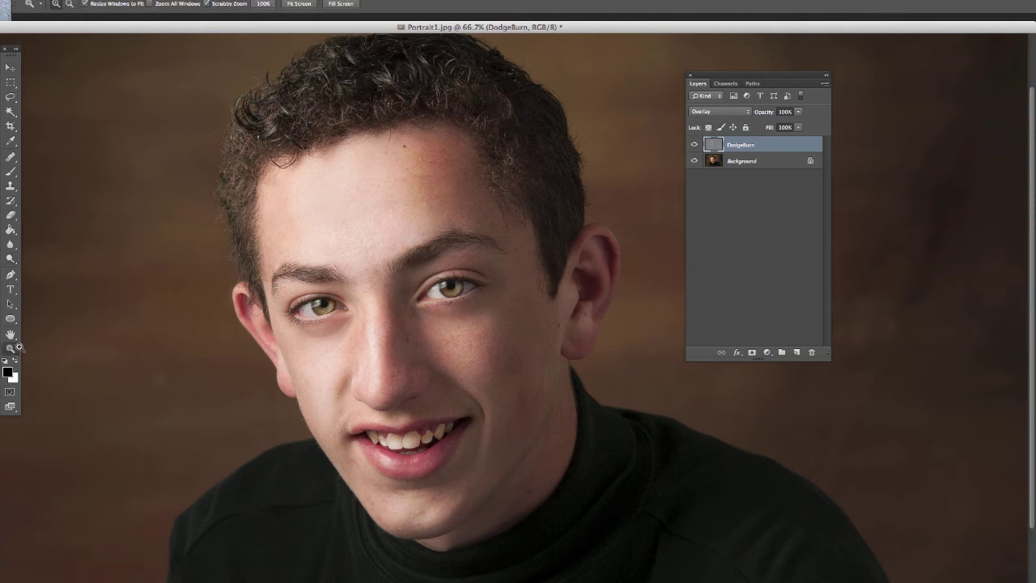
pyautogui.keyDown('alt'); pyautogui.click(224, 344); pyautogui.keyUp('alt')
pyautogui.keyDown('alt'); pyautogui.click(226, 342); pyautogui.keyUp('alt')
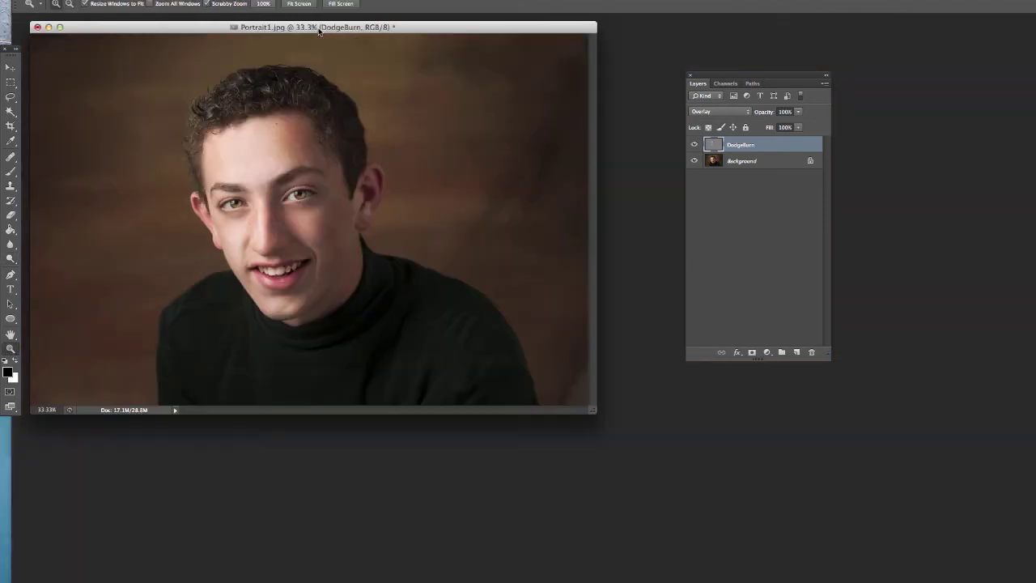
pyautogui.moveTo(320, 29); pyautogui.dragTo(346, 64)
pyautogui.click(10, 259)
pyautogui.moveTo(11, 259); pyautogui.dragTo(50, 265)
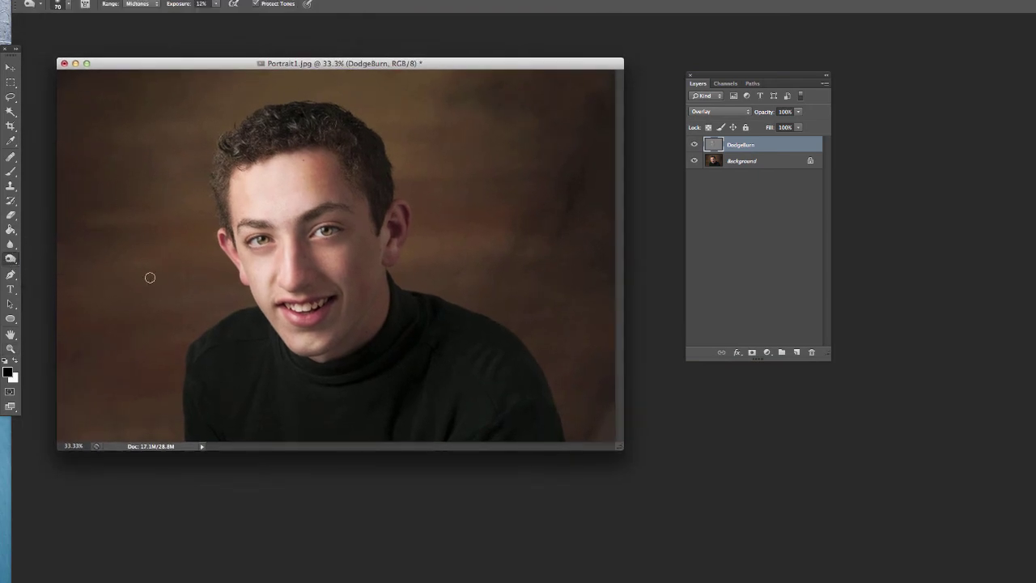
pyautogui.press(']')
pyautogui.press(']')
pyautogui.press(']')
pyautogui.press(']')
pyautogui.press(']')
pyautogui.press(']')
pyautogui.press(']')
pyautogui.press(']')
pyautogui.press(']')
pyautogui.press(']')
pyautogui.press(']')
pyautogui.press(']')
pyautogui.press(']')
pyautogui.press(']')
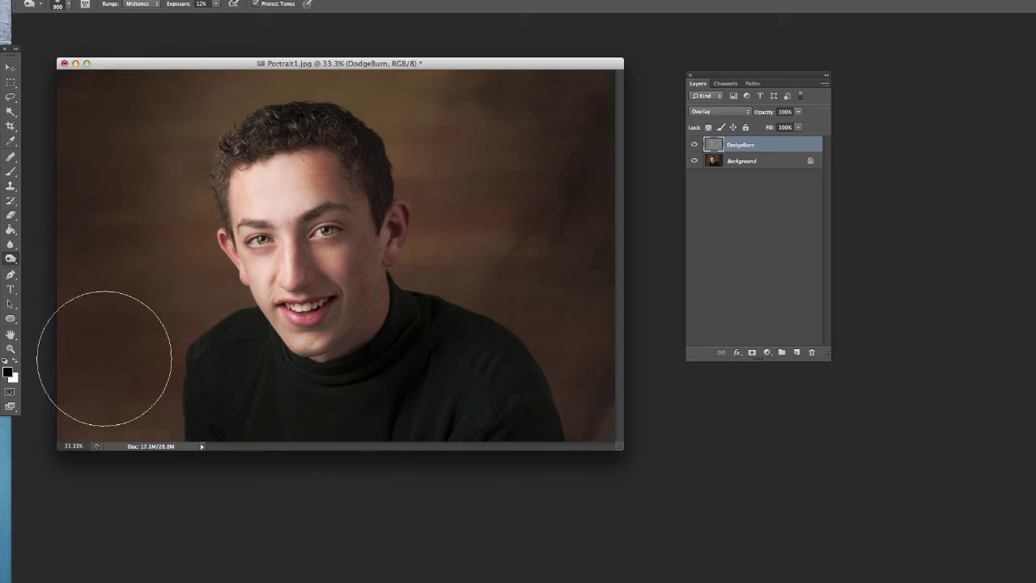
pyautogui.moveTo(559, 388)
pyautogui.mouseDown()
pyautogui.moveTo(517, 361)
pyautogui.moveTo(502, 185)
pyautogui.mouseUp()
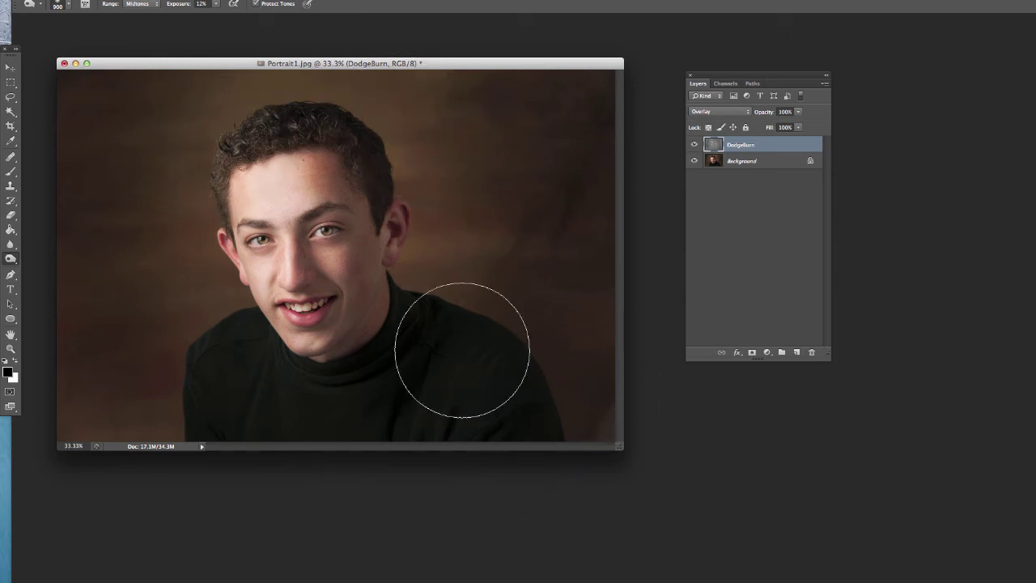
# - Hide the DodgeBurn layer to compare the retouched portrait with the original
pyautogui.click(11, 348)
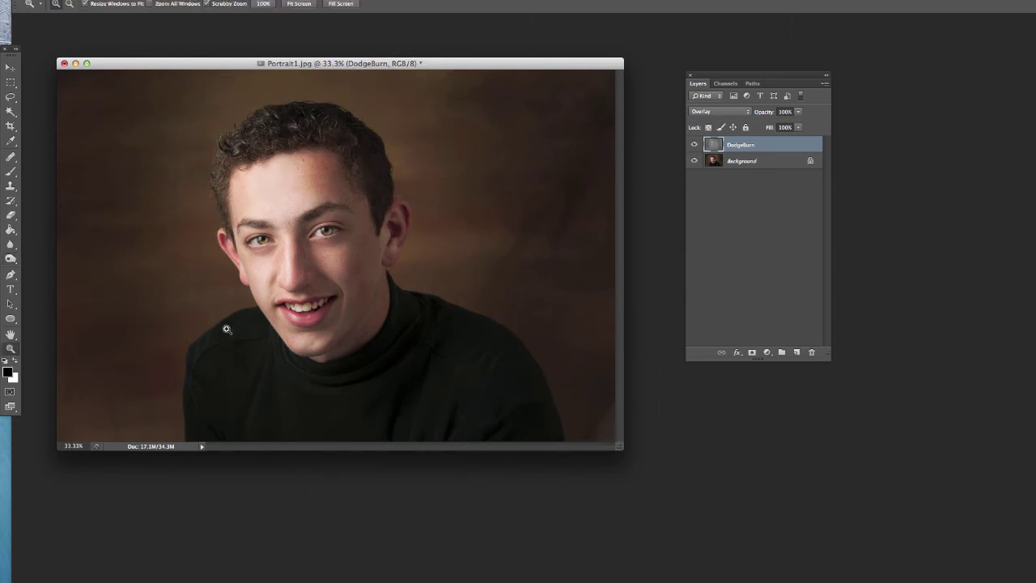
pyautogui.click(330, 369)
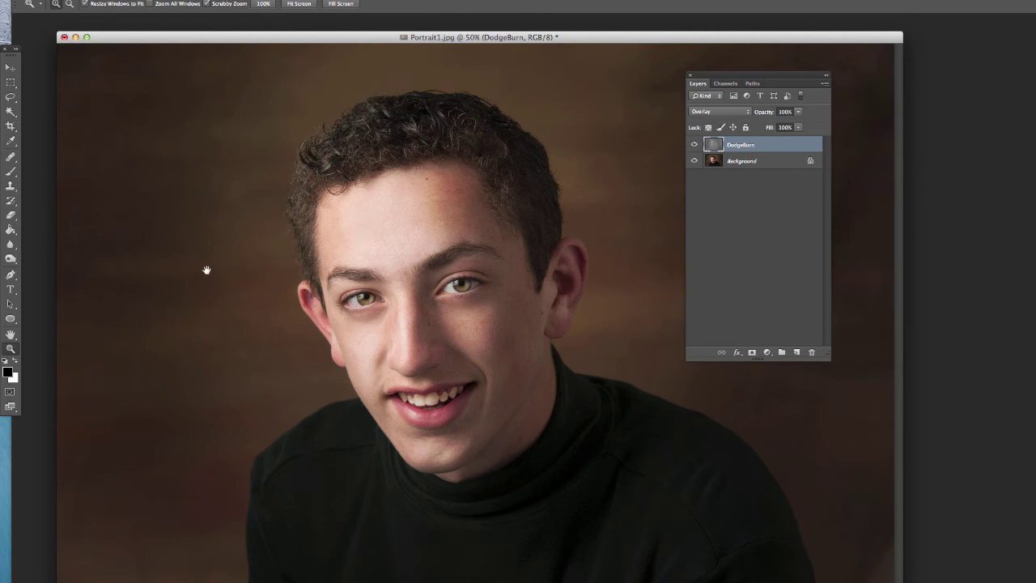
pyautogui.moveTo(395, 38); pyautogui.dragTo(321, 34)
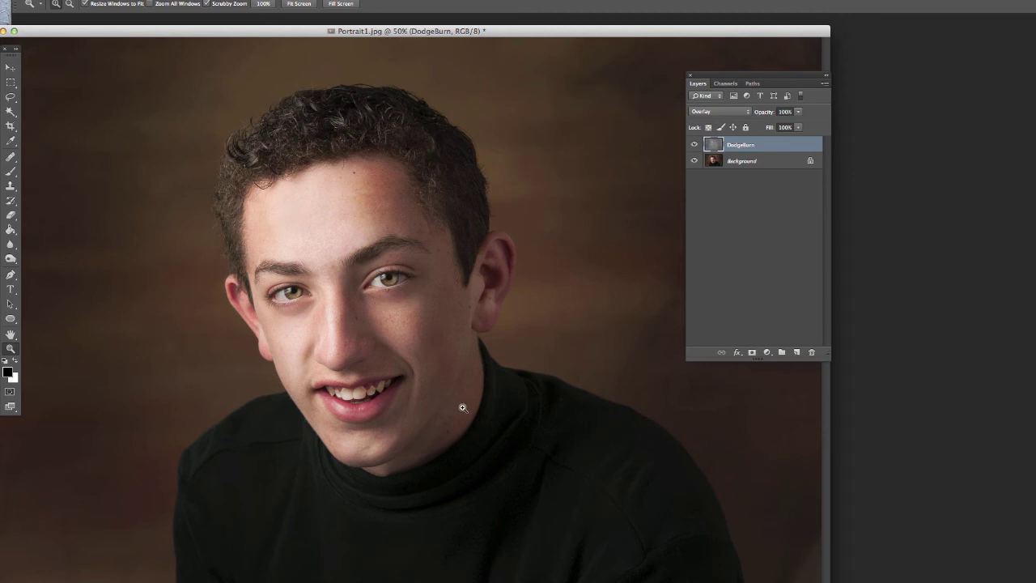
pyautogui.click(694, 144)
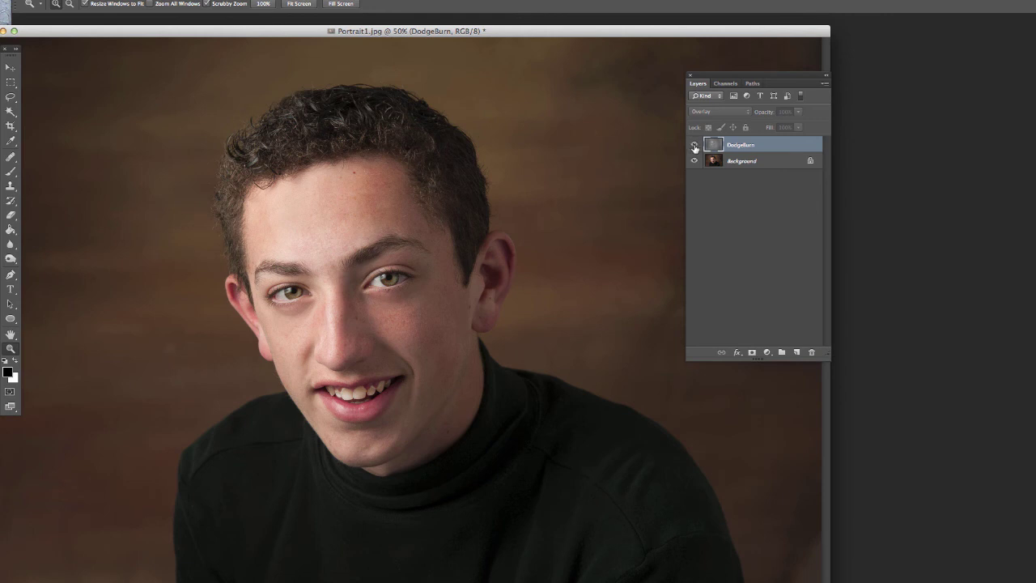
# - Toggle the DodgeBurn layer's visibility repeatedly to compare the full-strength retouch with the original, leaving the layer shown
pyautogui.click(693, 144)
pyautogui.click(694, 144)
pyautogui.click(693, 144)
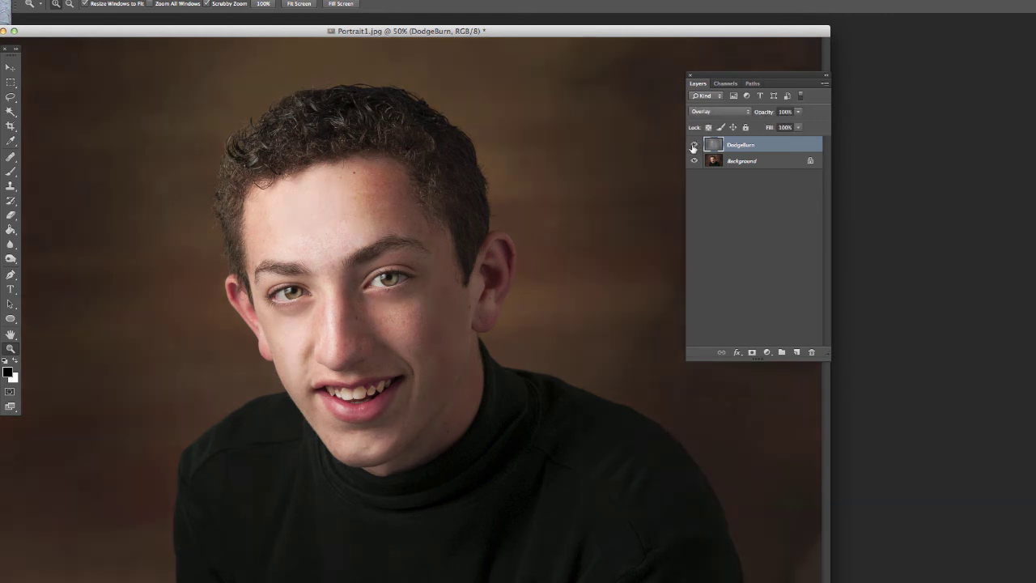
pyautogui.click(694, 144)
pyautogui.click(693, 144)
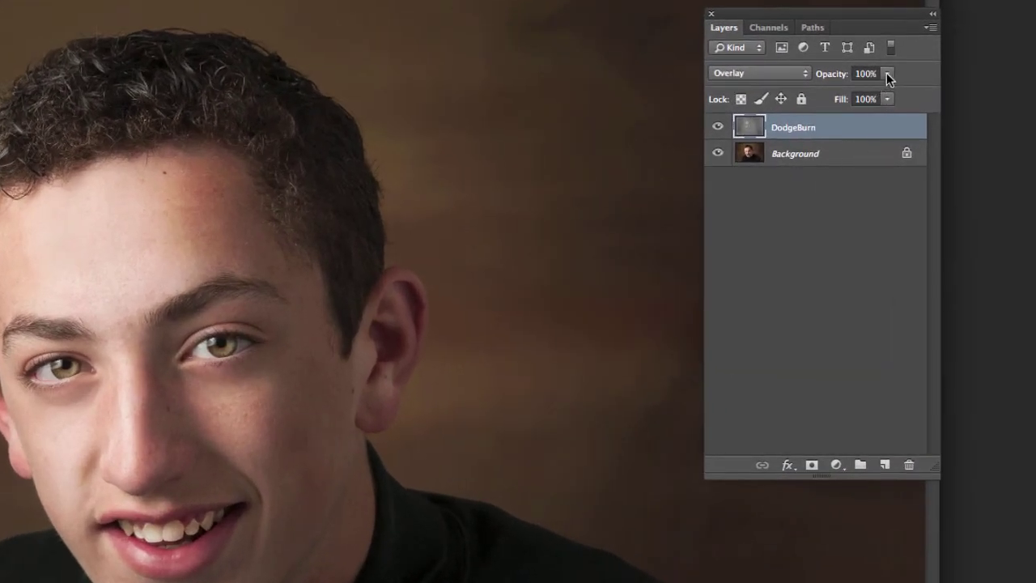
# - Reduce the DodgeBurn layer's opacity to 69% to soften the dodging and burning
pyautogui.click(886, 74)
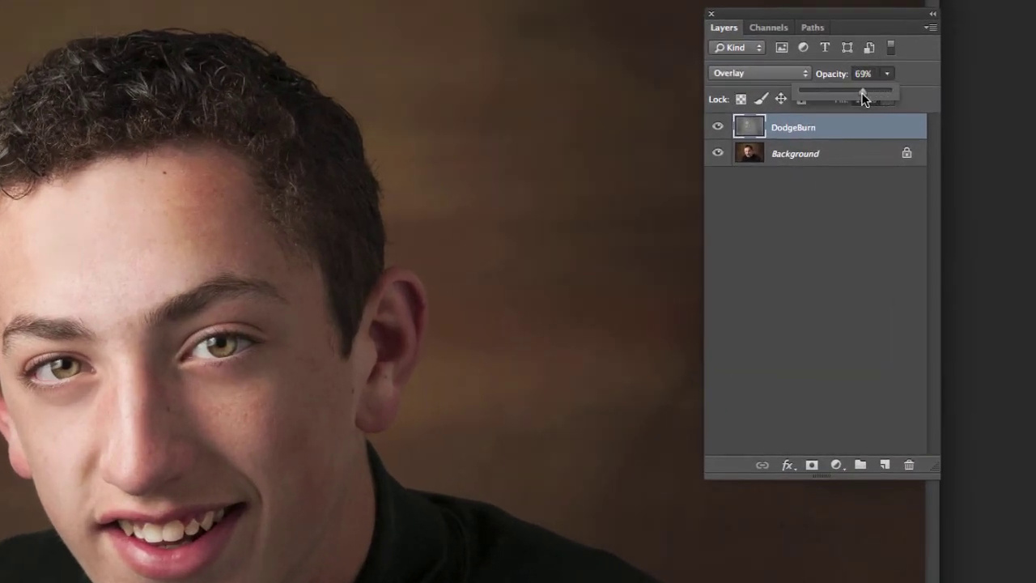
pyautogui.moveTo(862, 98); pyautogui.dragTo(872, 75)
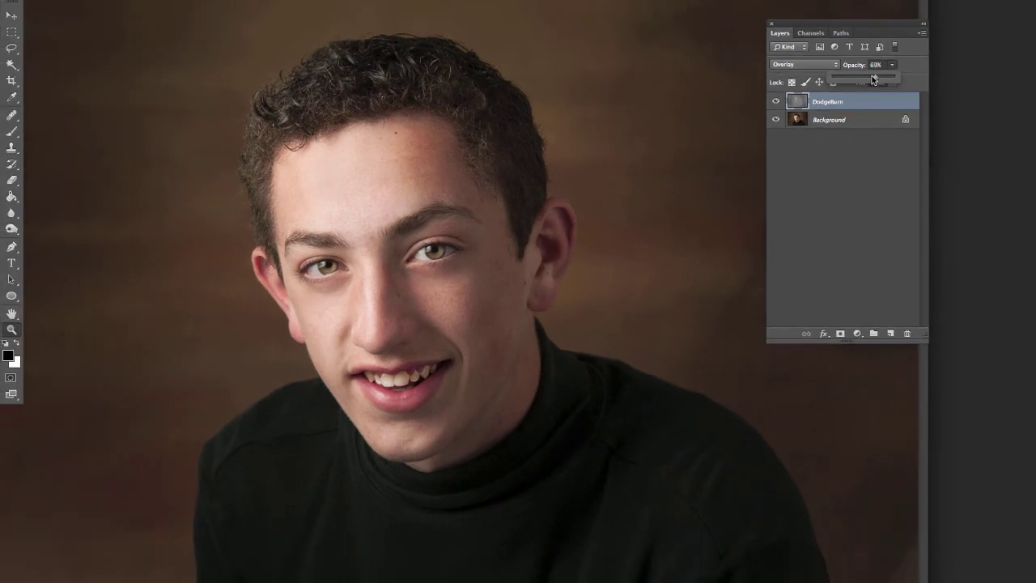
# - Switch the DodgeBurn layer off and on several times to compare the softened retouch with the original, ending with it visible
pyautogui.click(776, 102)
pyautogui.click(777, 102)
pyautogui.click(779, 101)
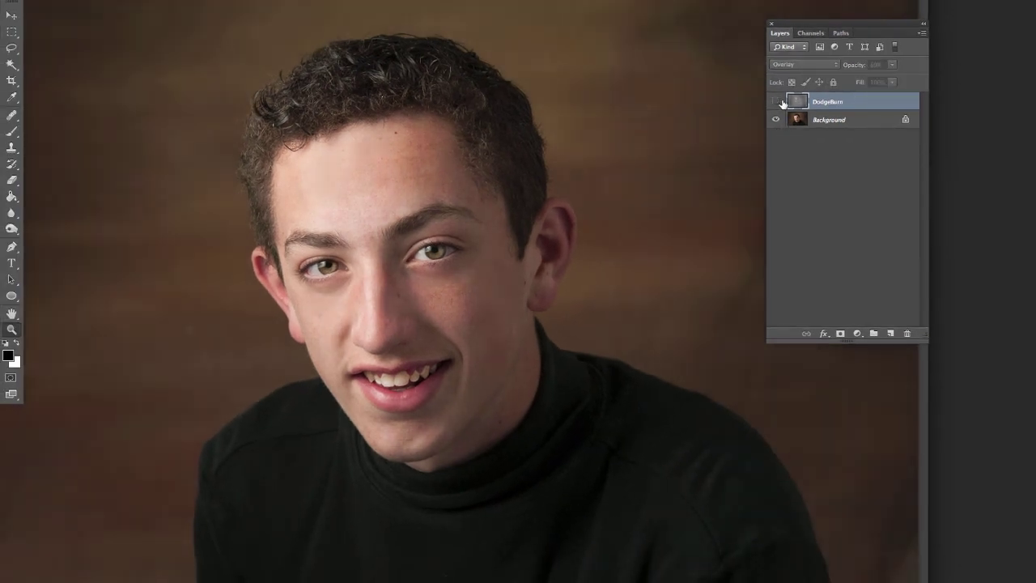
pyautogui.click(779, 102)
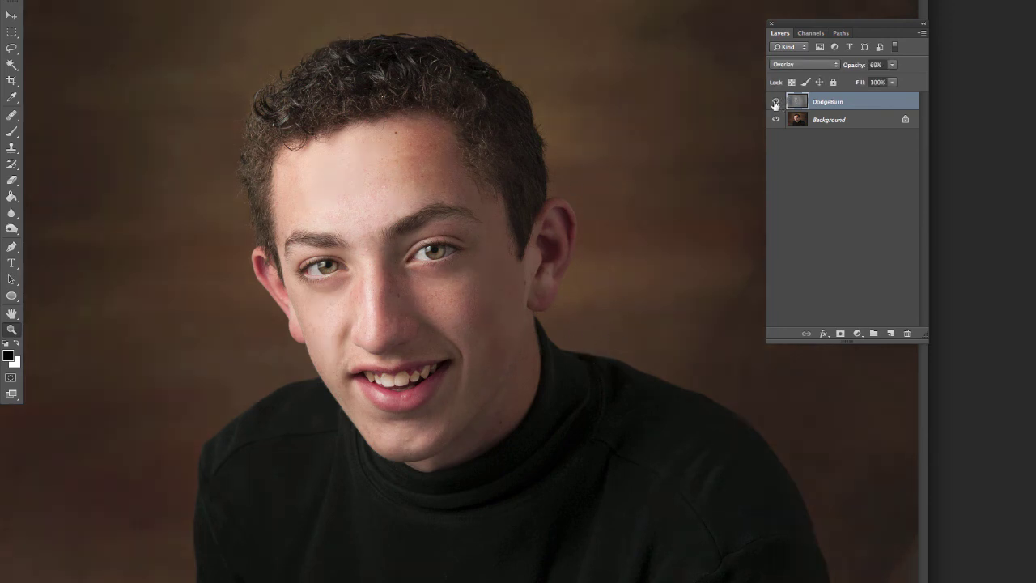
pyautogui.click(776, 103)
pyautogui.click(777, 102)
pyautogui.click(776, 102)
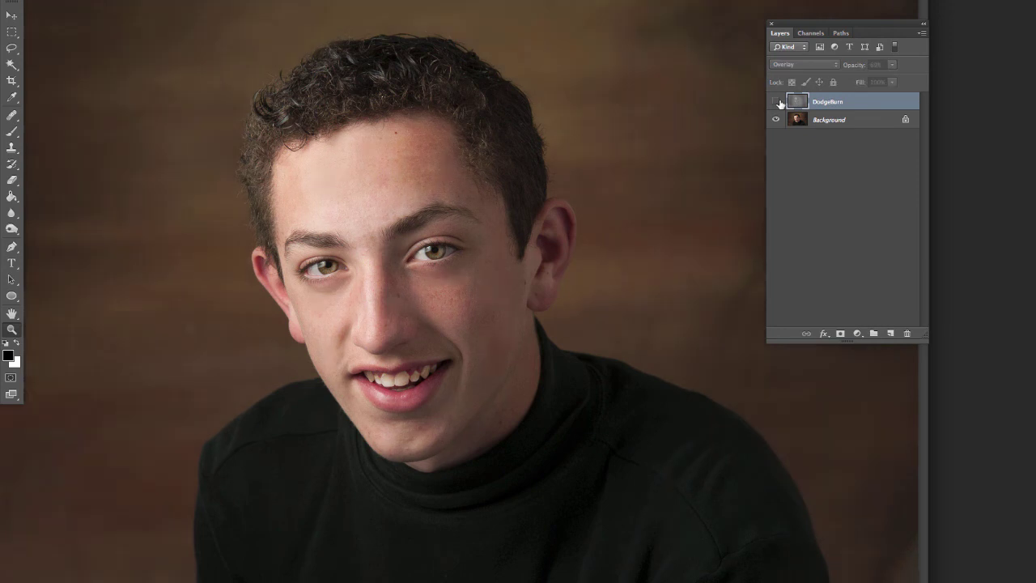
pyautogui.click(778, 102)
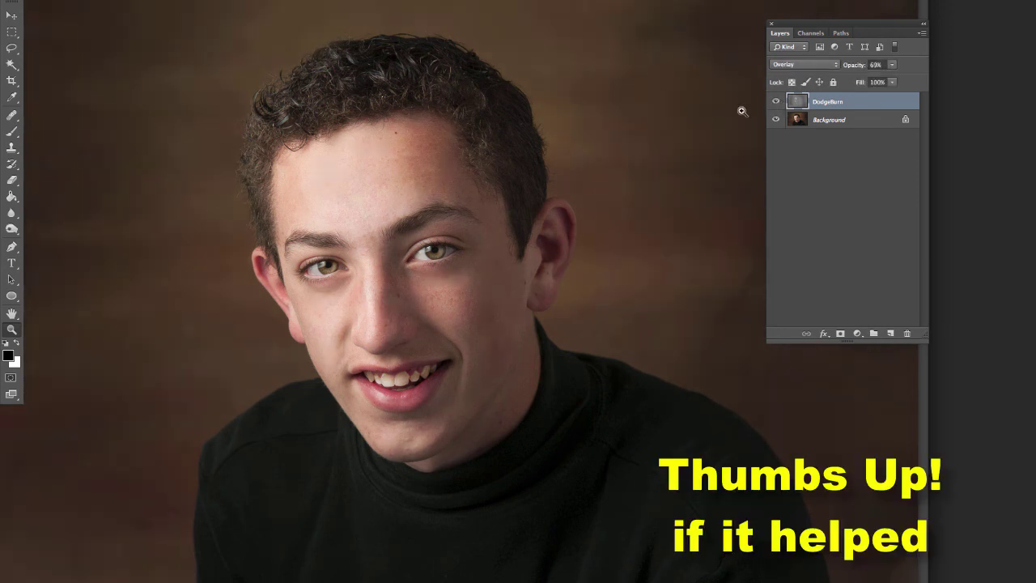